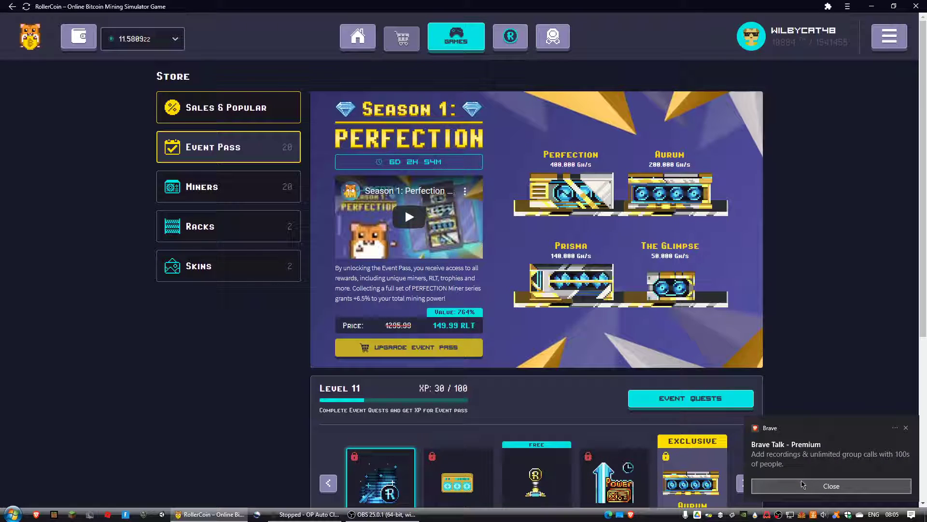
Step: Dismiss the Brave Talk notification, then briefly select and deselect the season countdown text
left_click(803, 484)
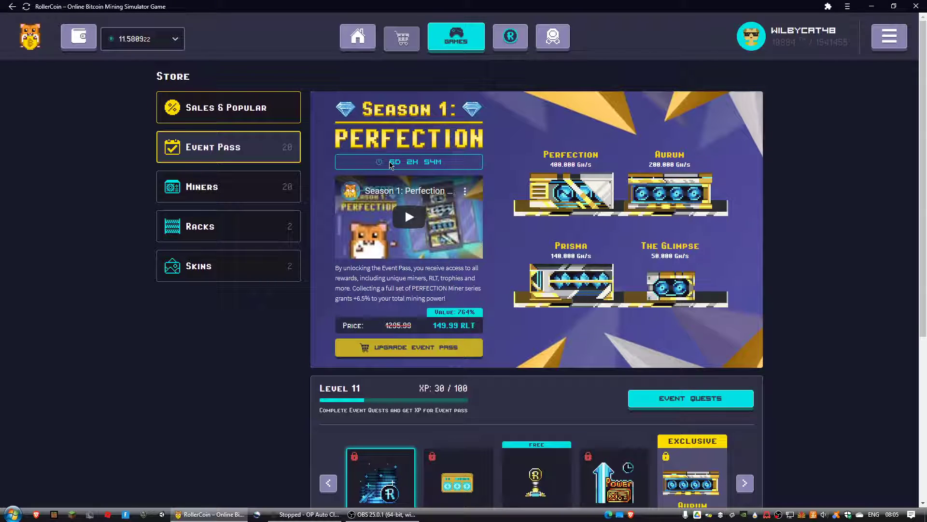
left_click_drag(390, 163, 430, 161)
left_click(507, 232)
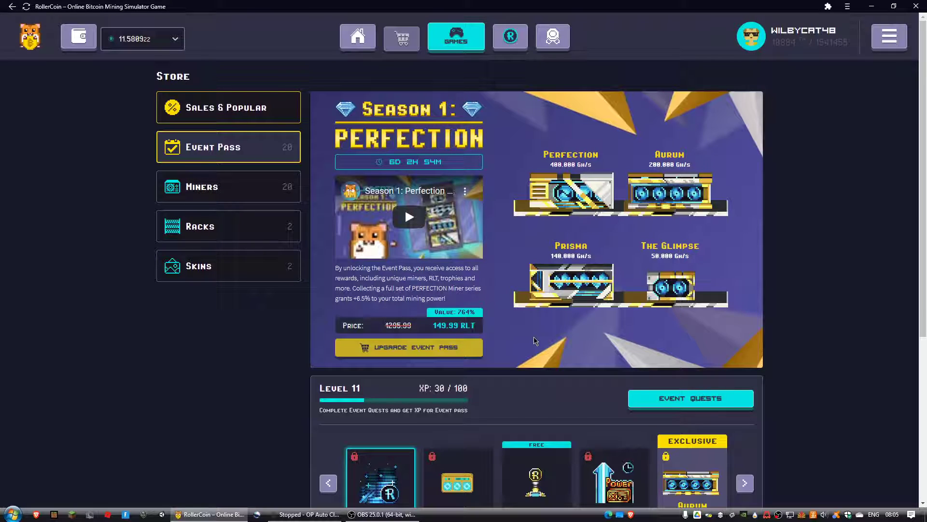
Step: Switch between OBS and the Event Pass page, ending with OBS in front to stop recording
left_click(382, 514)
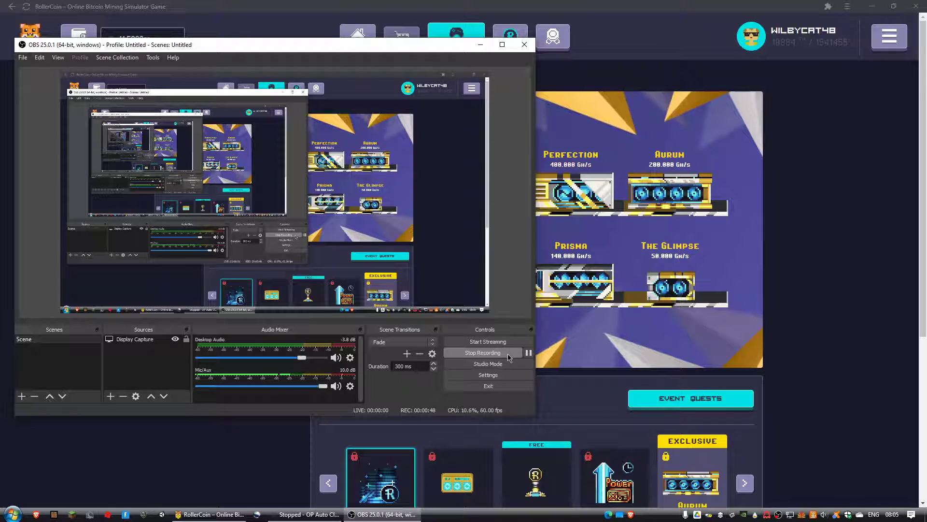
left_click(382, 515)
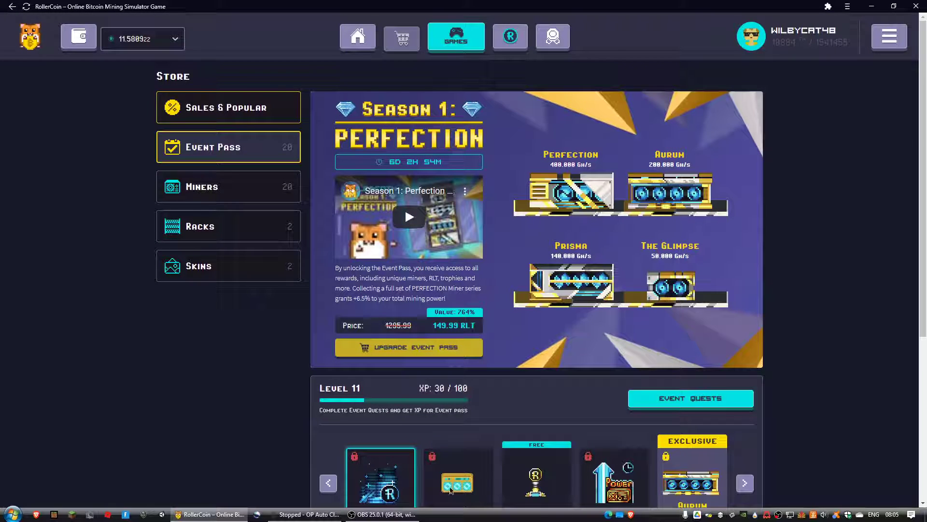
left_click(381, 515)
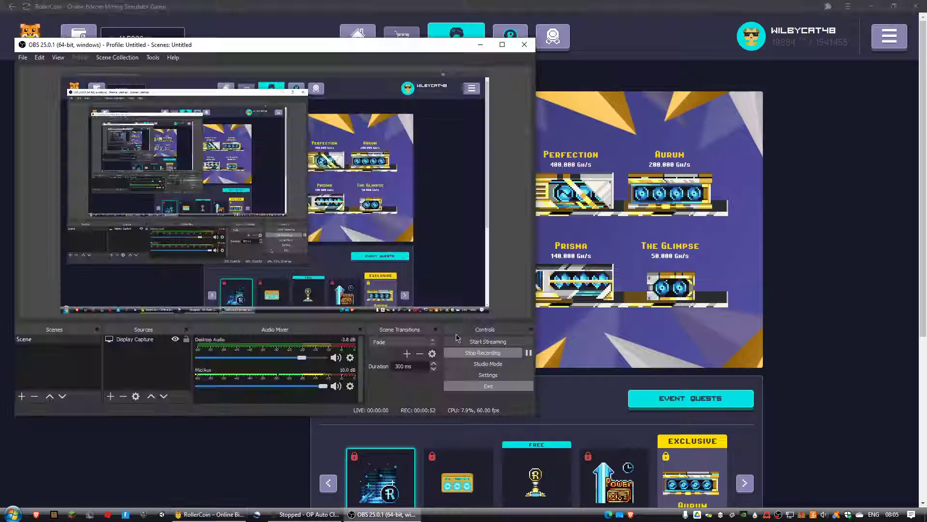